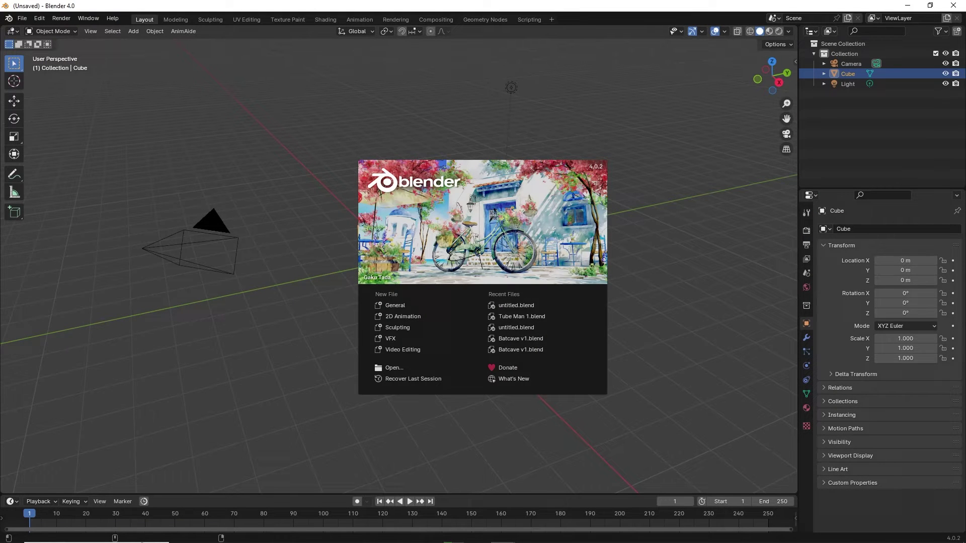
Dismiss the splash screen and delete the default camera, light and cube.
{"action": "left_click", "coordinate": [747, 295]}
{"action": "left_click_drag", "start_coordinate": [114, 56], "coordinate": [654, 388]}
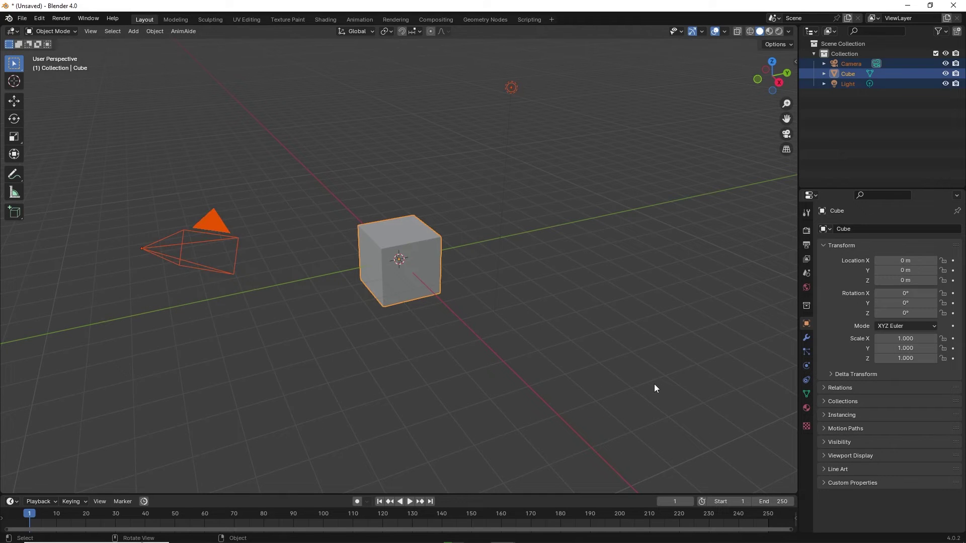
{"action": "key", "text": "Delete"}
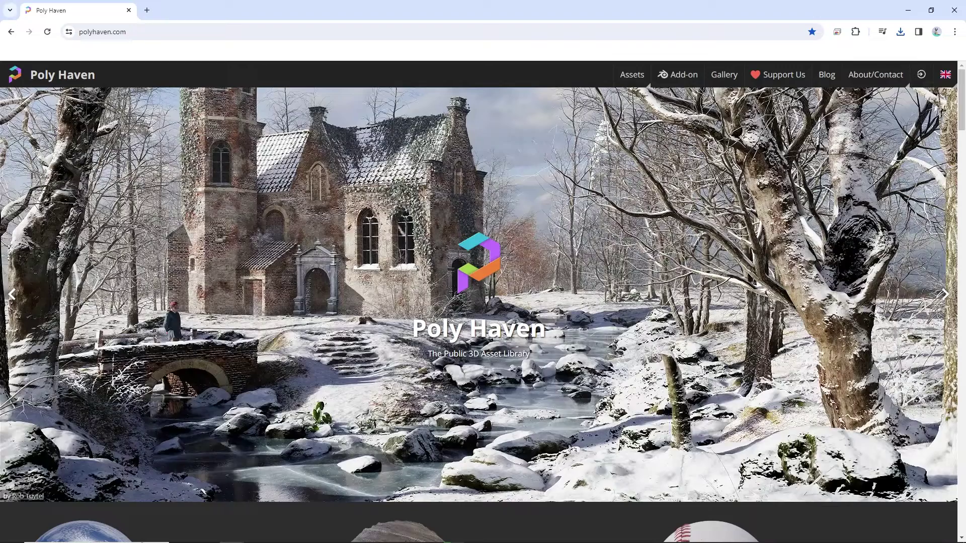
{"action": "scroll", "coordinate": [913, 420], "scroll_direction": "down", "scroll_amount": 5}
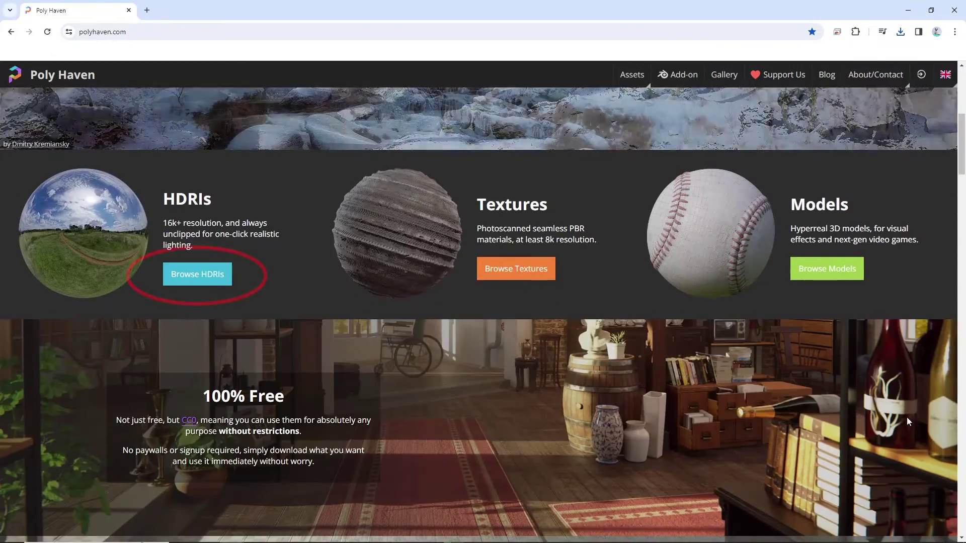
Find the Spruit Sunrise HDRI on Poly Haven and download it at 2K resolution.
{"action": "left_click", "coordinate": [197, 273]}
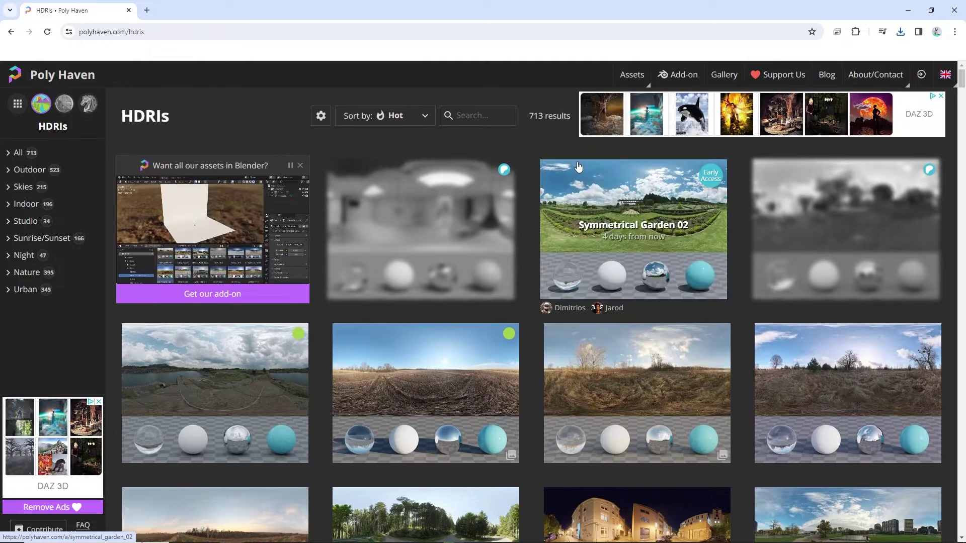
{"action": "left_click", "coordinate": [490, 115]}
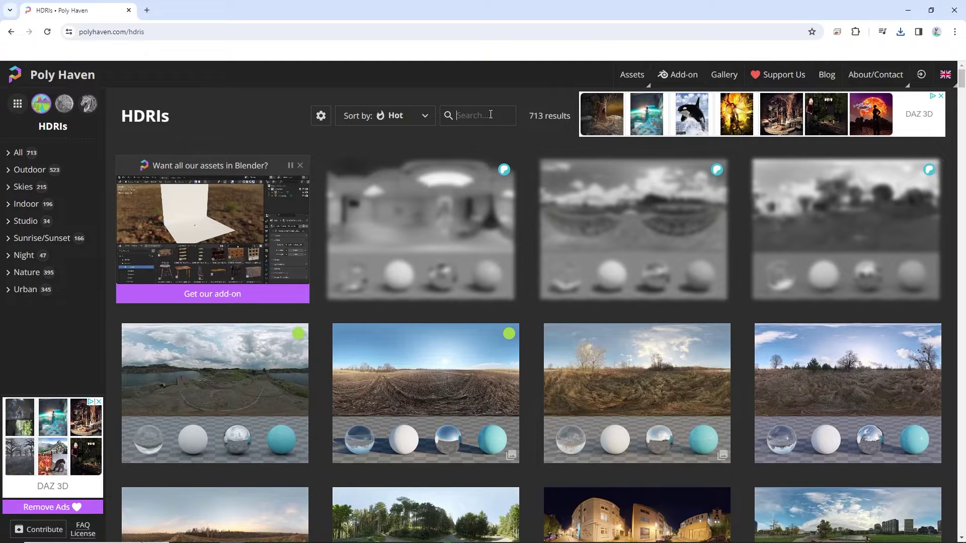
{"action": "type", "text": "spr"}
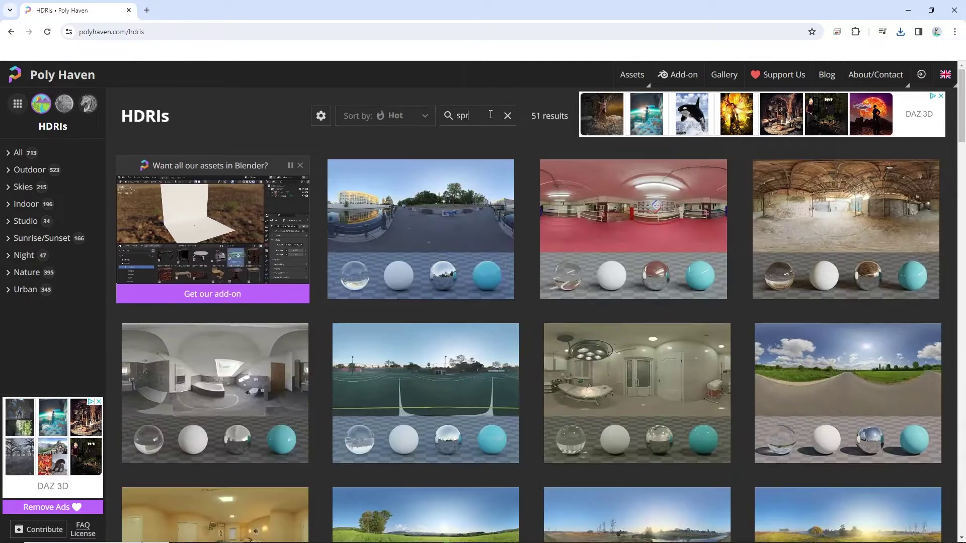
{"action": "type", "text": "uit"}
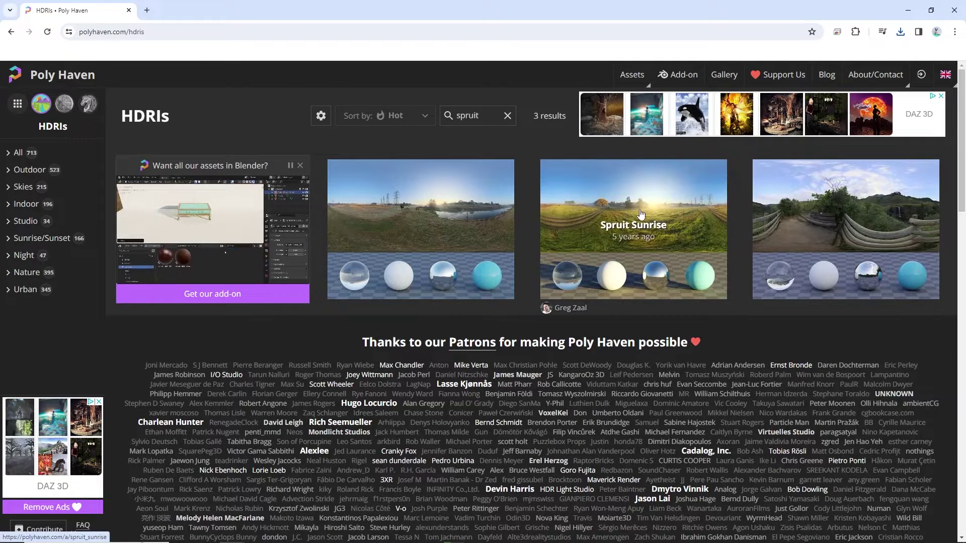
{"action": "left_click", "coordinate": [712, 298]}
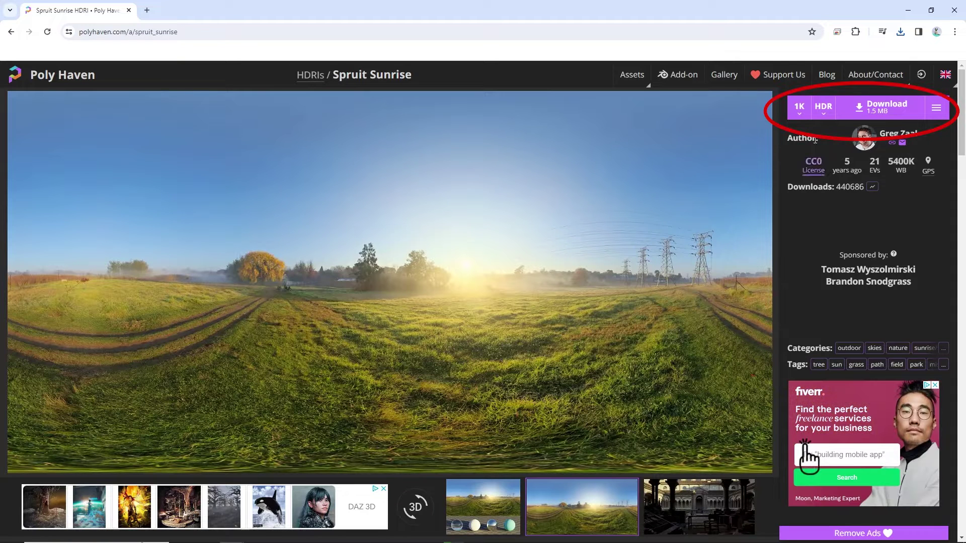
{"action": "left_click", "coordinate": [806, 114]}
{"action": "left_click", "coordinate": [800, 149]}
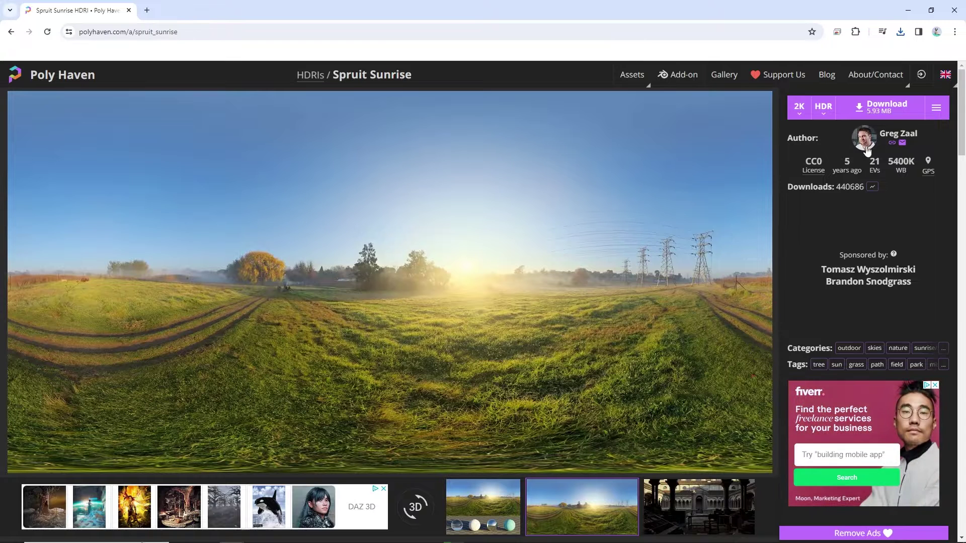
{"action": "left_click", "coordinate": [892, 104]}
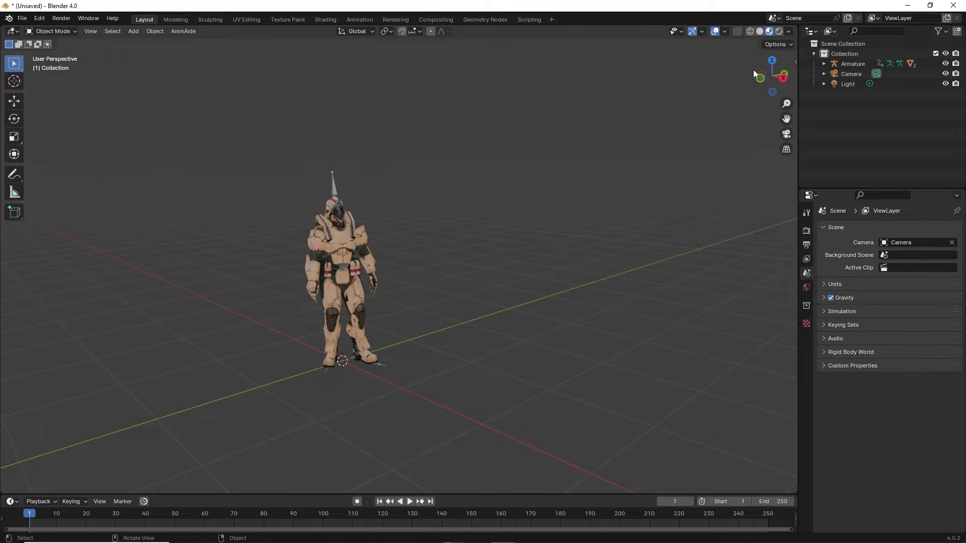
Switch the viewport to Rendered shading and the render engine from EEVEE to Cycles.
{"action": "left_click", "coordinate": [780, 32]}
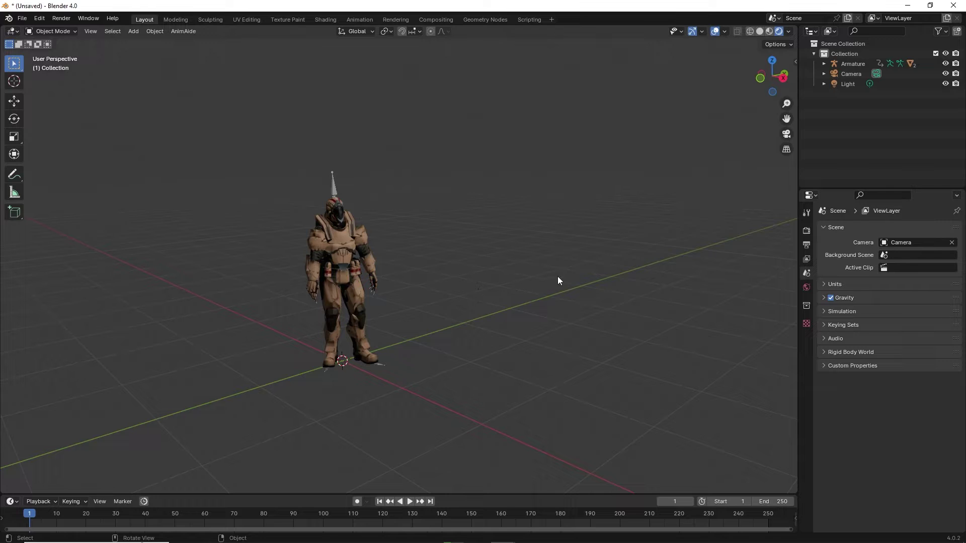
{"action": "left_click", "coordinate": [805, 231]}
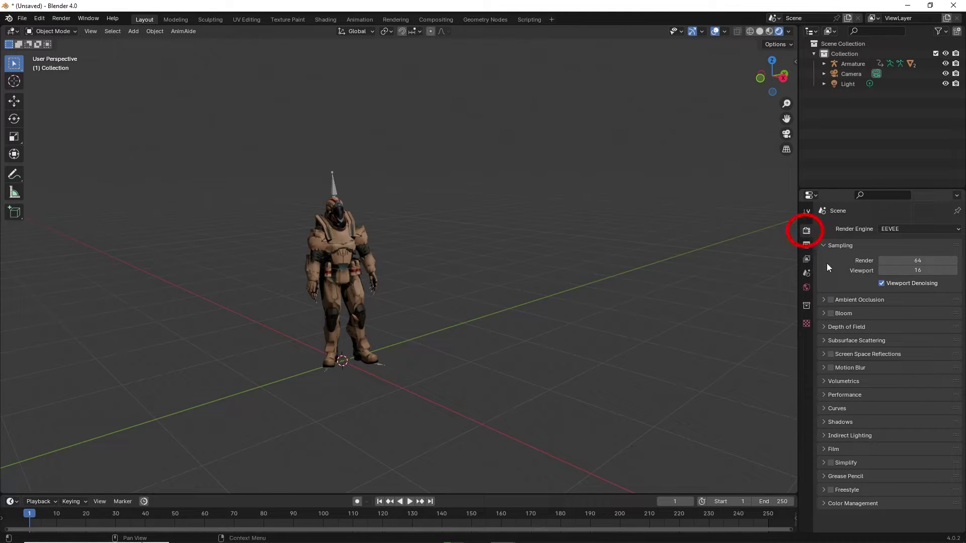
{"action": "left_click", "coordinate": [922, 232]}
{"action": "left_click", "coordinate": [918, 262]}
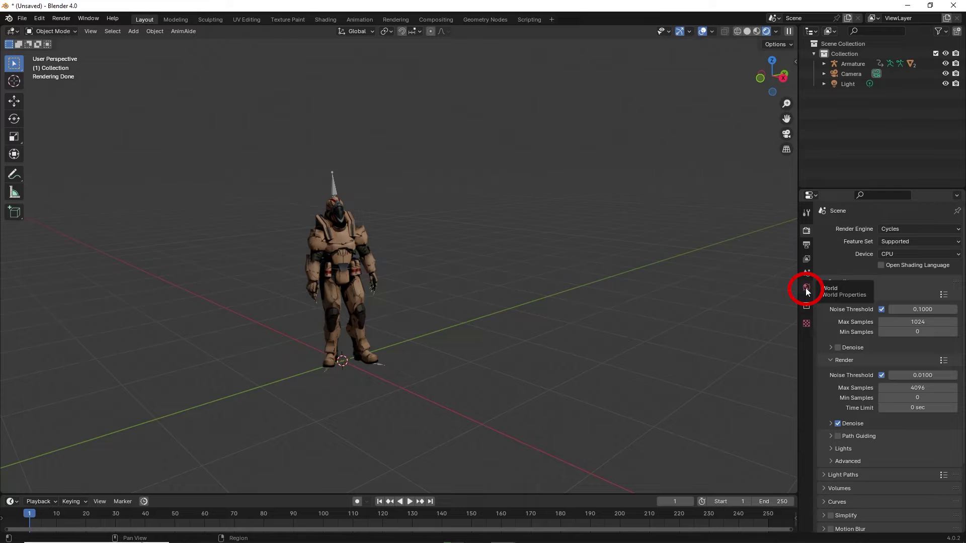
Set the world Color to an Environment Texture using spruit_sunrise_2k.hdr.
{"action": "left_click", "coordinate": [805, 288]}
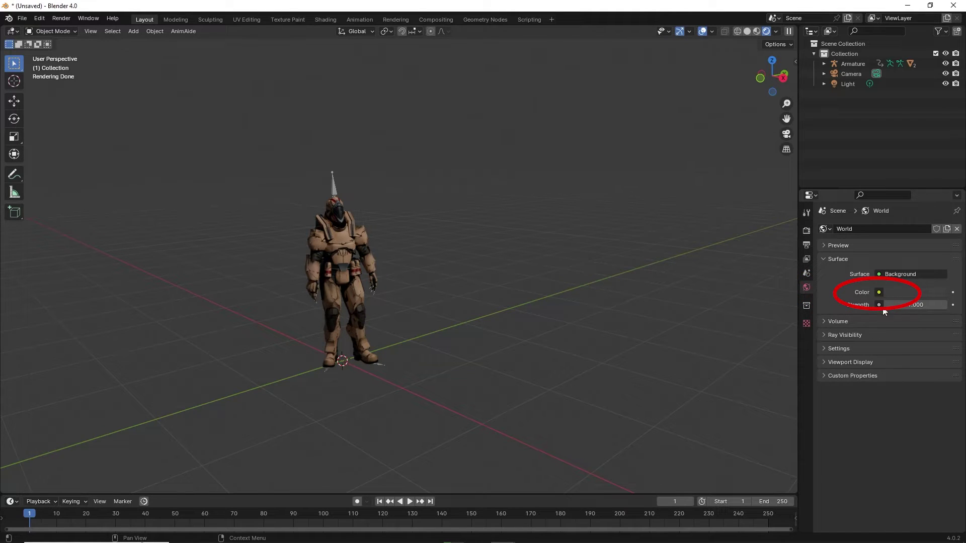
{"action": "left_click", "coordinate": [877, 293]}
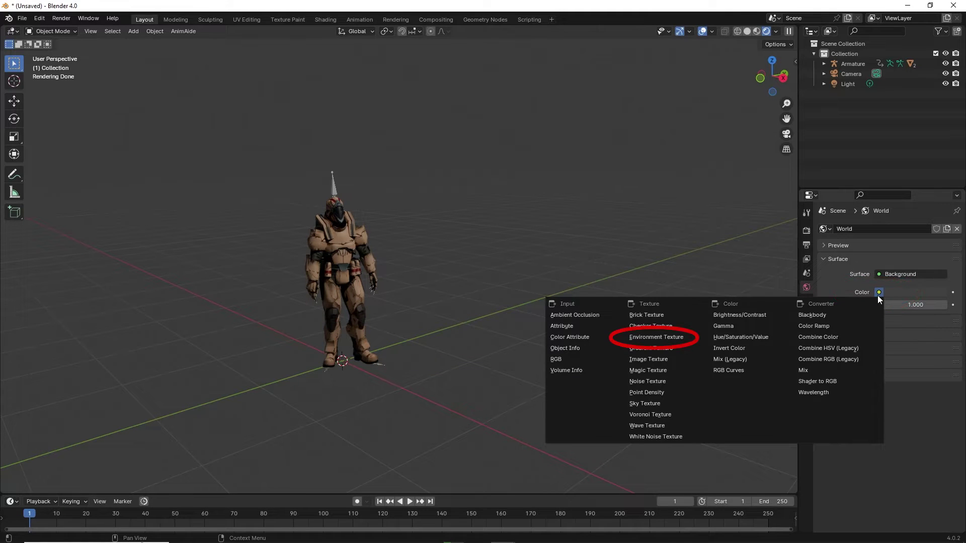
{"action": "left_click", "coordinate": [685, 338]}
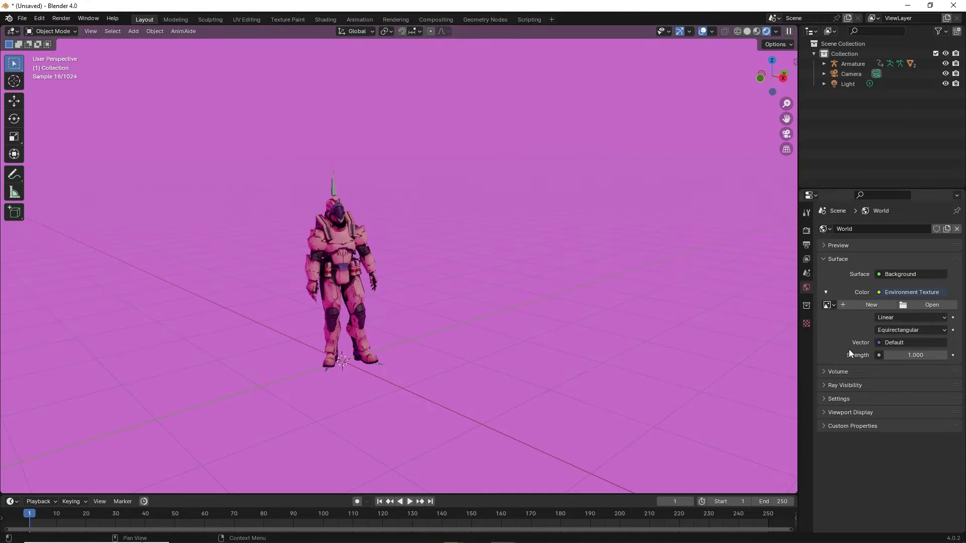
{"action": "left_click", "coordinate": [924, 308]}
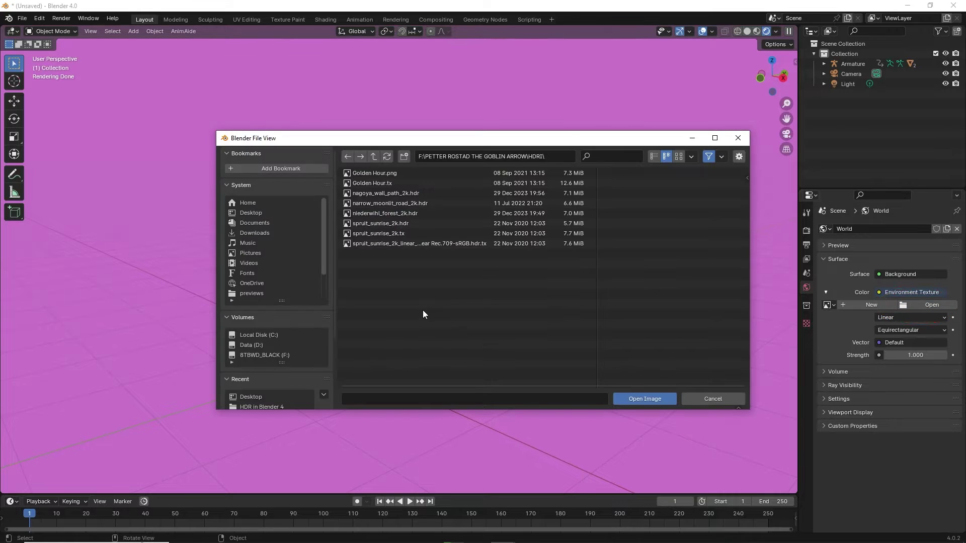
{"action": "left_click", "coordinate": [417, 223]}
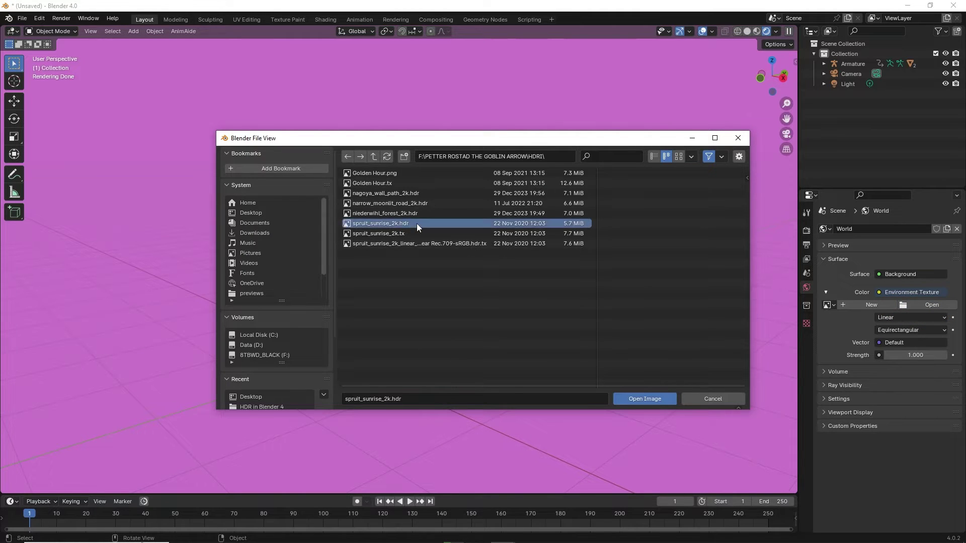
{"action": "left_click", "coordinate": [636, 398]}
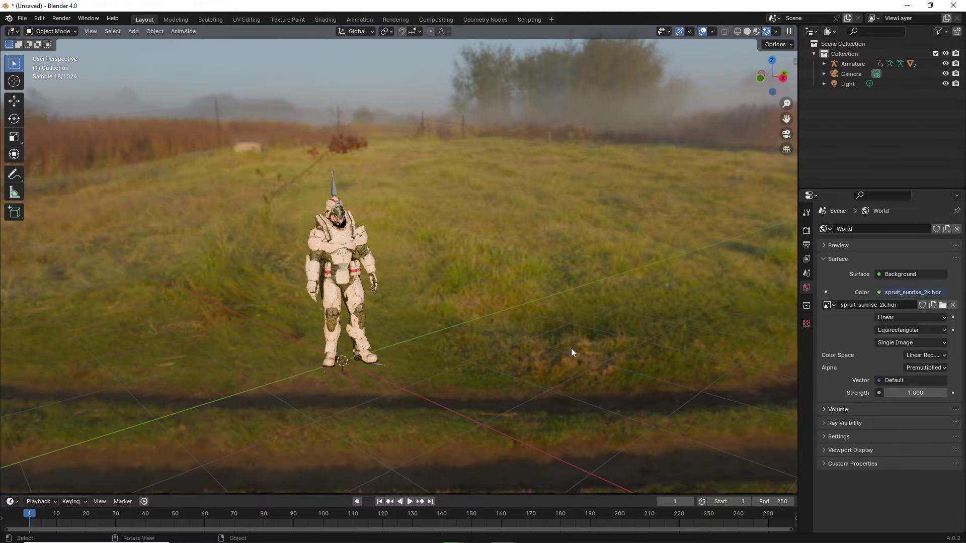
{"action": "mouse_move", "coordinate": [571, 348]}
{"action": "middle_mouse_down"}
{"action": "mouse_move", "coordinate": [423, 332]}
{"action": "mouse_move", "coordinate": [121, 332]}
{"action": "middle_mouse_up"}
{"action": "mouse_move", "coordinate": [604, 207]}
{"action": "middle_mouse_down"}
{"action": "mouse_move", "coordinate": [651, 211]}
{"action": "mouse_move", "coordinate": [639, 204]}
{"action": "middle_mouse_up"}
{"action": "left_click_drag", "start_coordinate": [787, 115], "coordinate": [765, 83]}
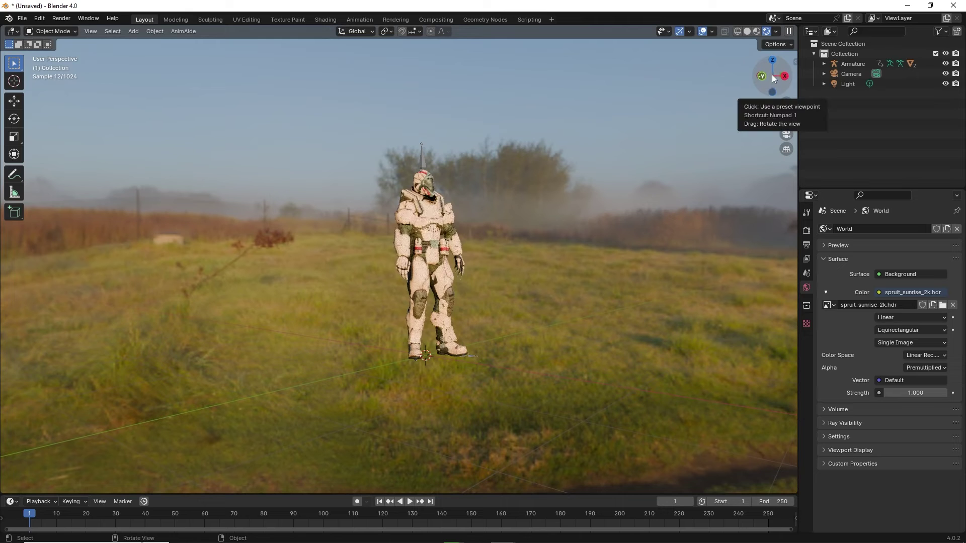
{"action": "left_click_drag", "start_coordinate": [769, 76], "coordinate": [773, 81]}
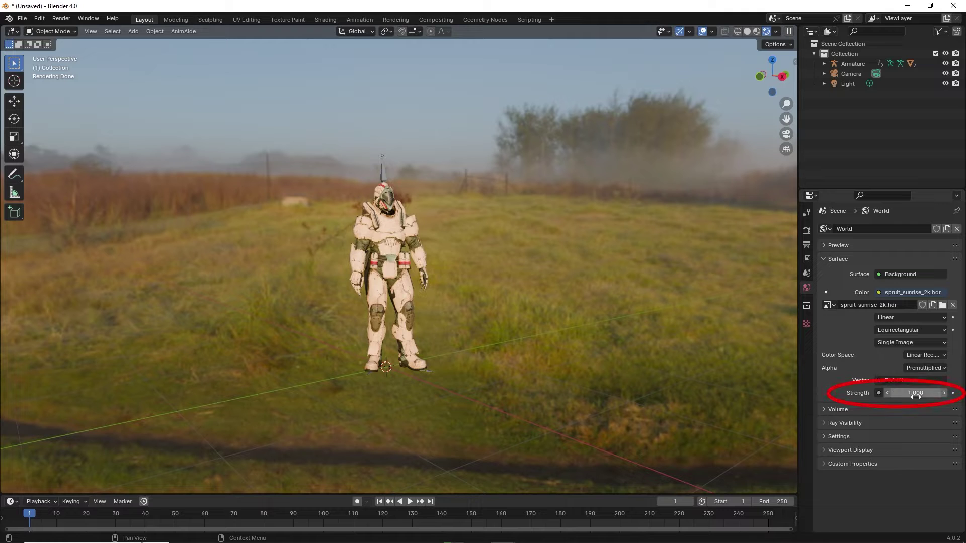
{"action": "left_click_drag", "start_coordinate": [915, 392], "coordinate": [867, 393]}
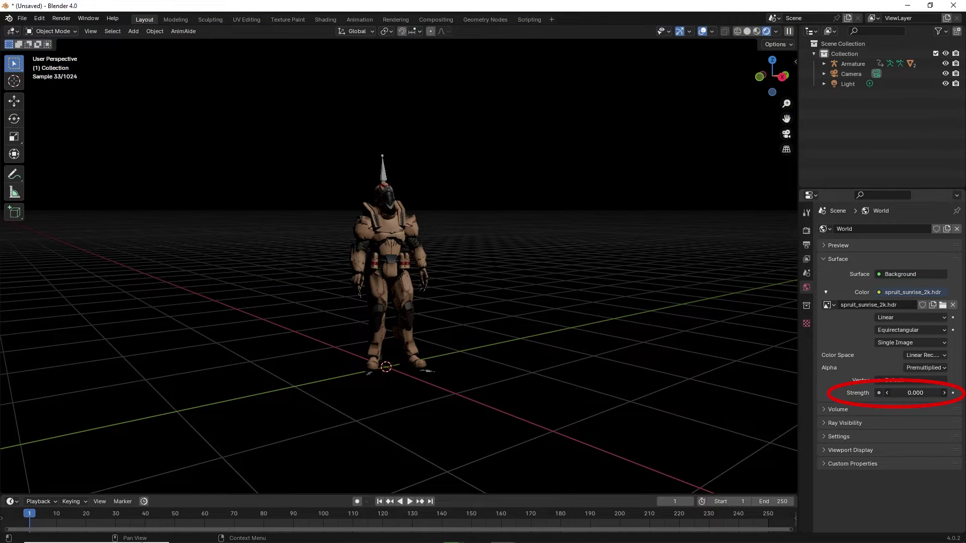
{"action": "left_click_drag", "start_coordinate": [867, 393], "coordinate": [943, 392]}
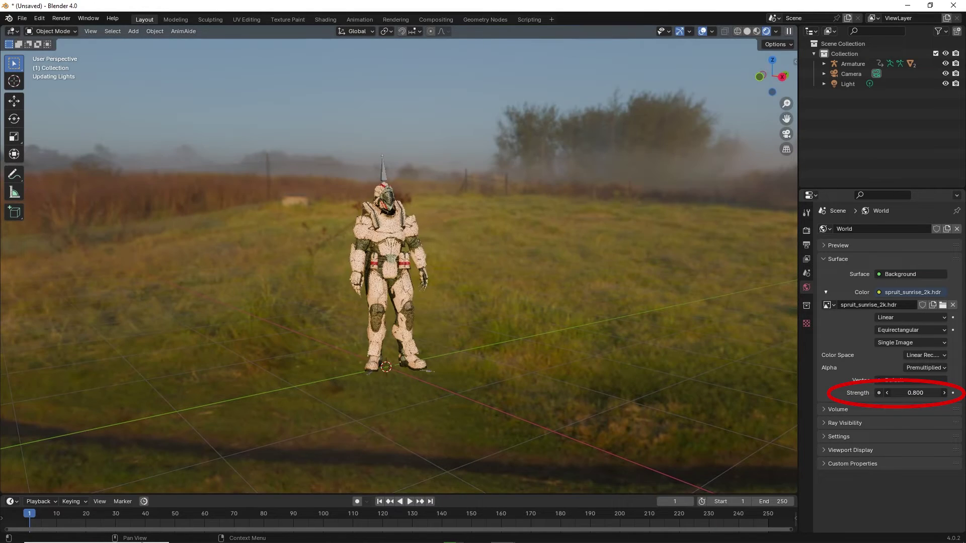
{"action": "left_click_drag", "start_coordinate": [915, 392], "coordinate": [943, 392]}
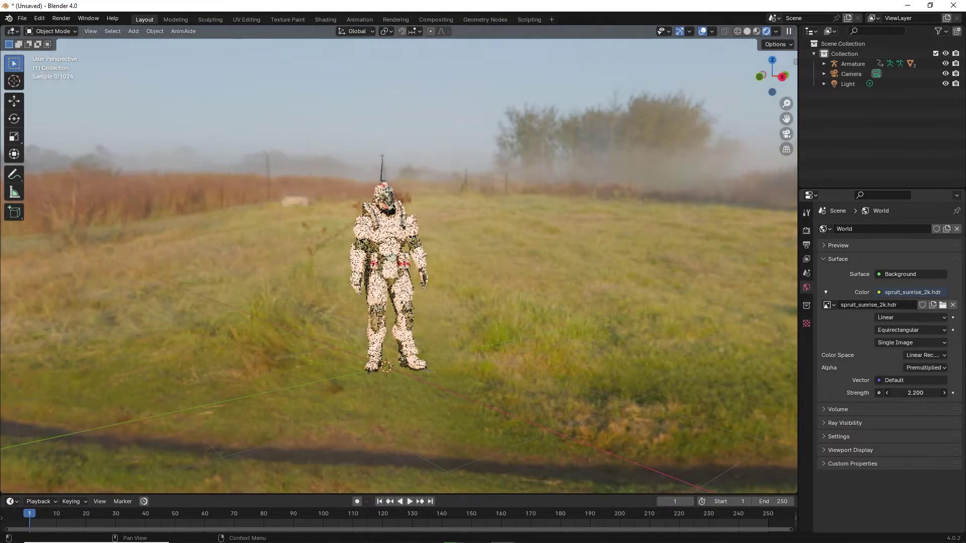
{"action": "mouse_move", "coordinate": [914, 392]}
{"action": "left_mouse_down"}
{"action": "mouse_move", "coordinate": [935, 393]}
{"action": "mouse_move", "coordinate": [895, 393]}
{"action": "left_mouse_up"}
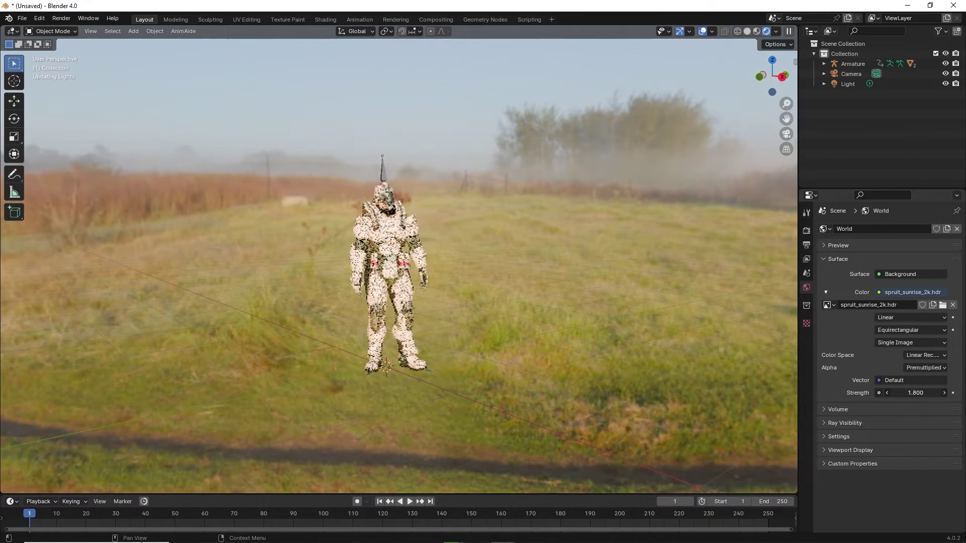
{"action": "left_click_drag", "start_coordinate": [915, 392], "coordinate": [901, 392]}
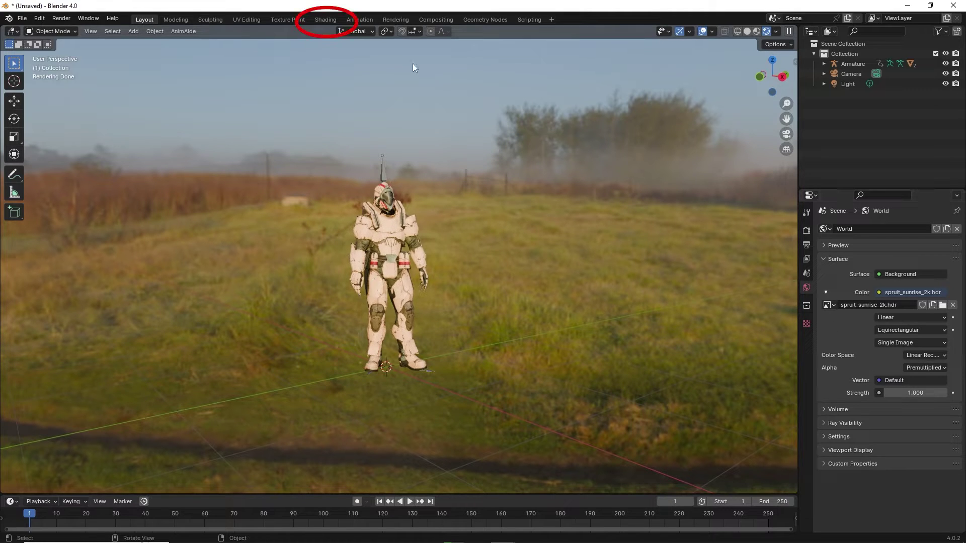
Show the World node tree in the Shading workspace with Rendered viewport shading.
{"action": "left_click", "coordinate": [333, 19]}
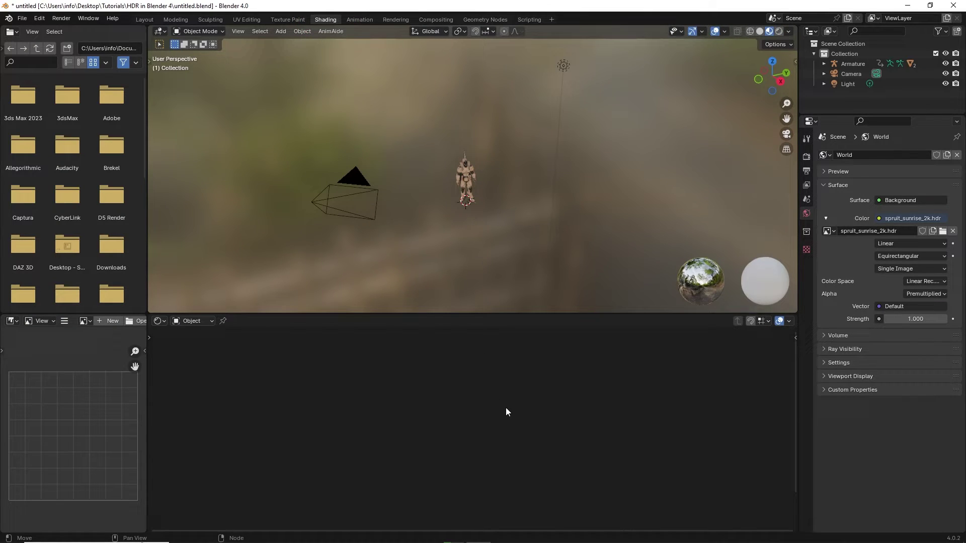
{"action": "left_click", "coordinate": [778, 33]}
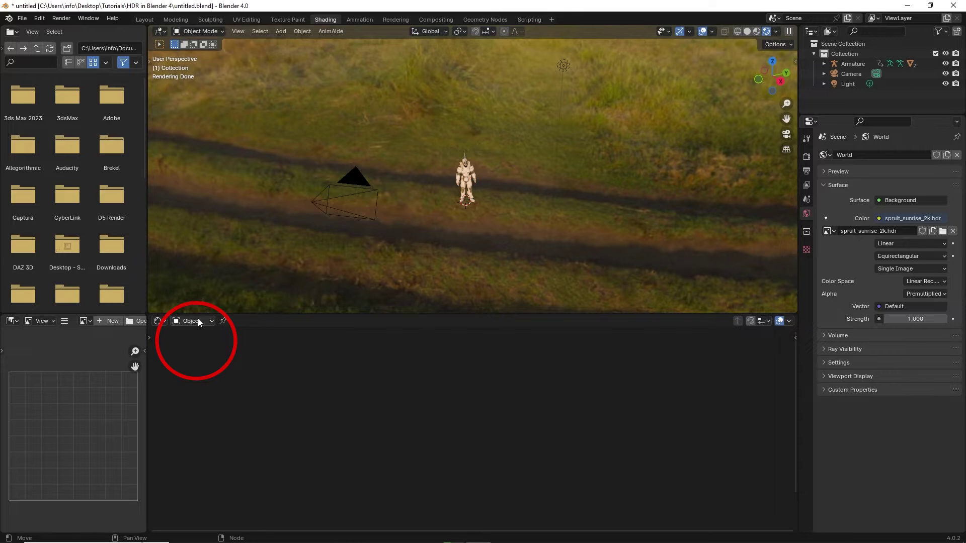
{"action": "left_click", "coordinate": [198, 321]}
{"action": "left_click", "coordinate": [205, 354]}
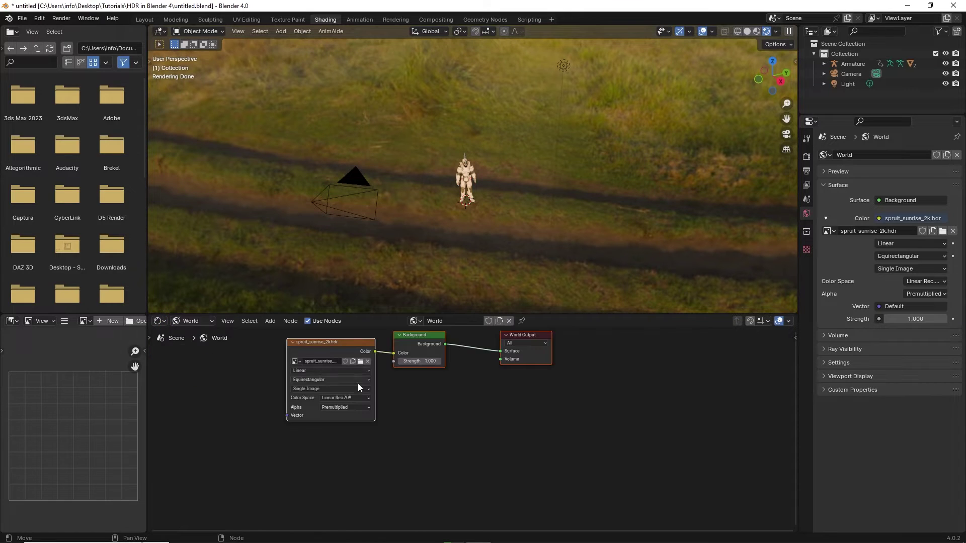
{"action": "middle_click_drag", "start_coordinate": [473, 400], "coordinate": [529, 455]}
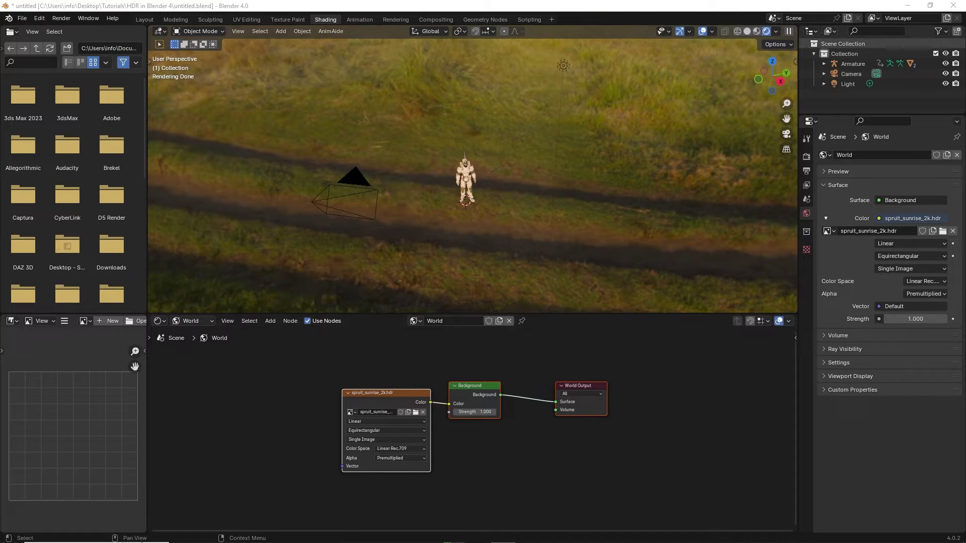
{"action": "left_click", "coordinate": [272, 322]}
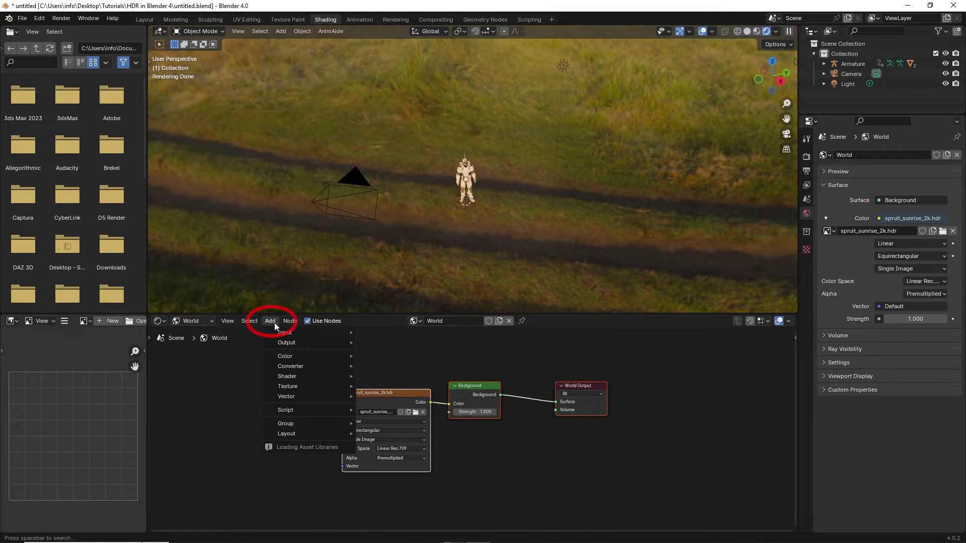
{"action": "mouse_move", "coordinate": [287, 396]}
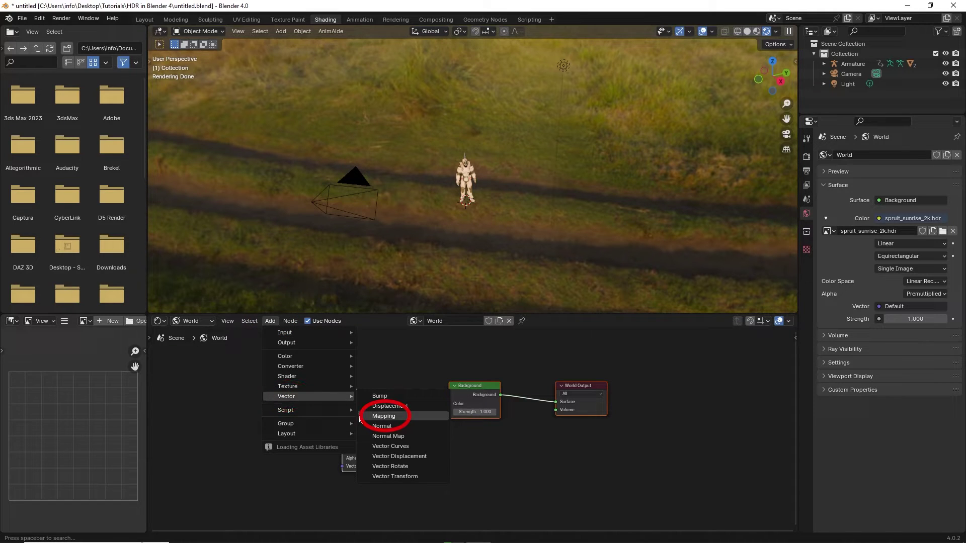
Add a Mapping node left of the HDR image and link it to the image's Vector input.
{"action": "left_click", "coordinate": [385, 416]}
{"action": "left_click", "coordinate": [287, 360]}
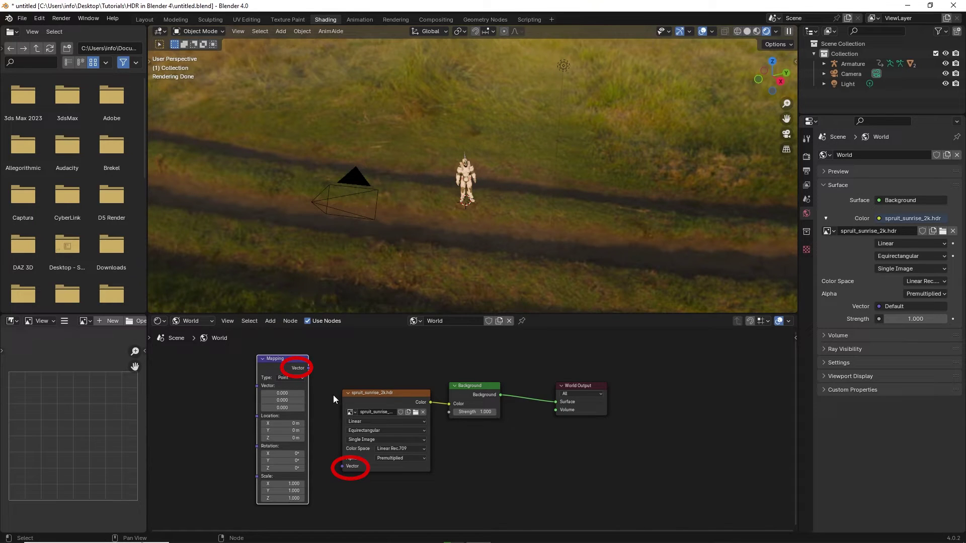
{"action": "left_click_drag", "start_coordinate": [308, 368], "coordinate": [340, 467]}
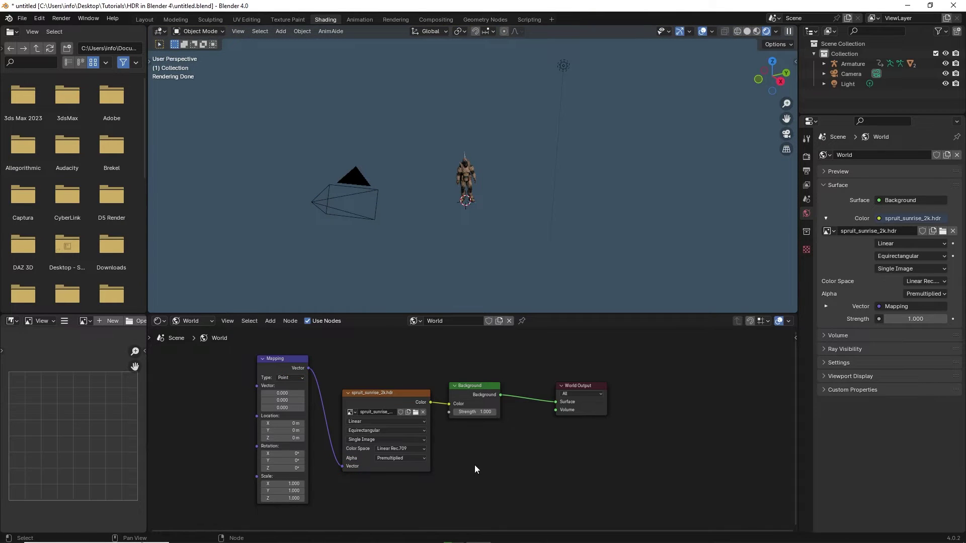
{"action": "middle_click_drag", "start_coordinate": [474, 466], "coordinate": [540, 465]}
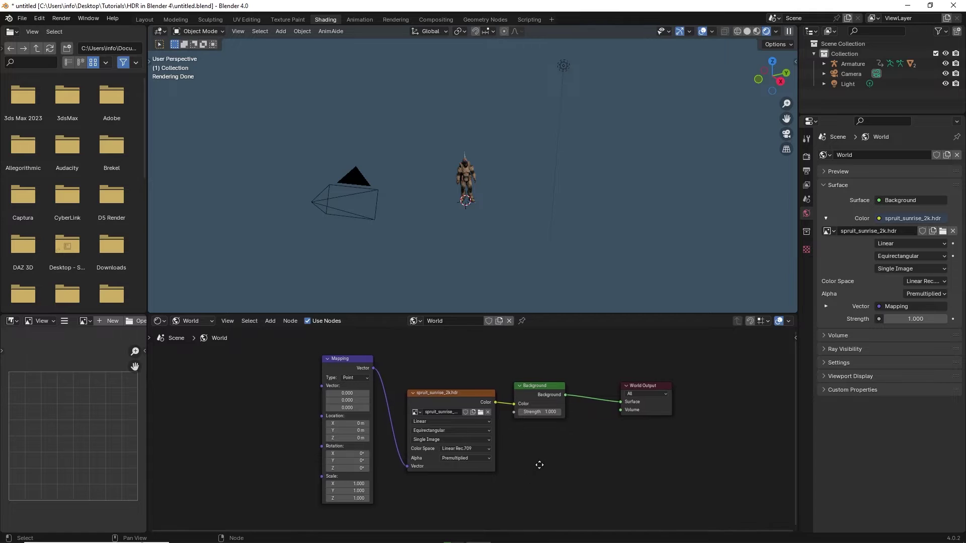
{"action": "left_click", "coordinate": [340, 359]}
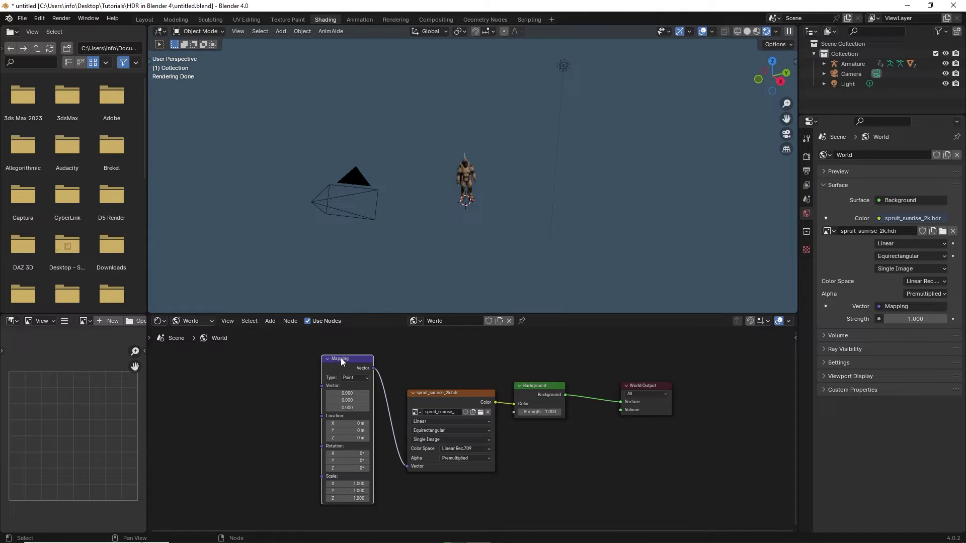
Add a Texture Coordinate node and link its Generated output into Mapping's Vector input.
{"action": "left_click", "coordinate": [270, 322]}
{"action": "mouse_move", "coordinate": [285, 333]}
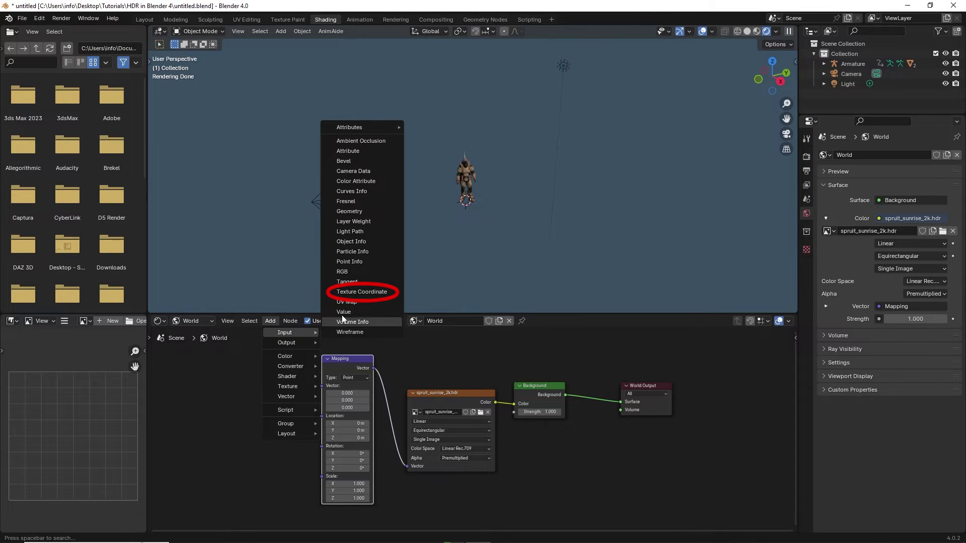
{"action": "left_click", "coordinate": [375, 295]}
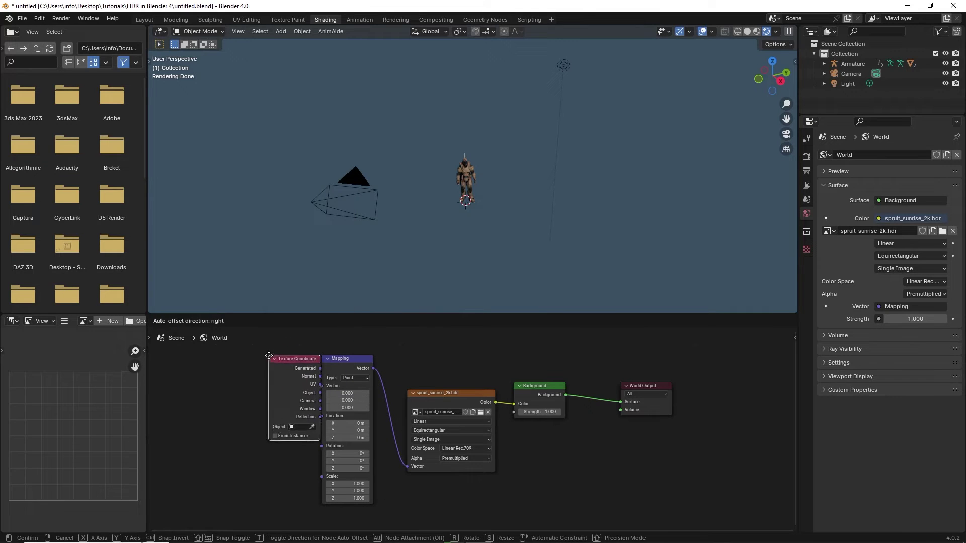
{"action": "left_click", "coordinate": [225, 362]}
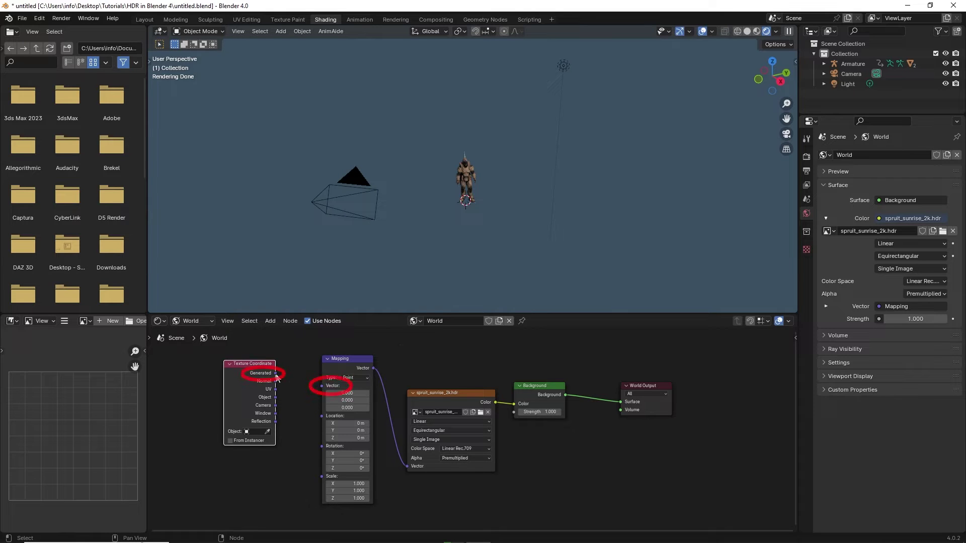
{"action": "left_click_drag", "start_coordinate": [275, 374], "coordinate": [322, 386]}
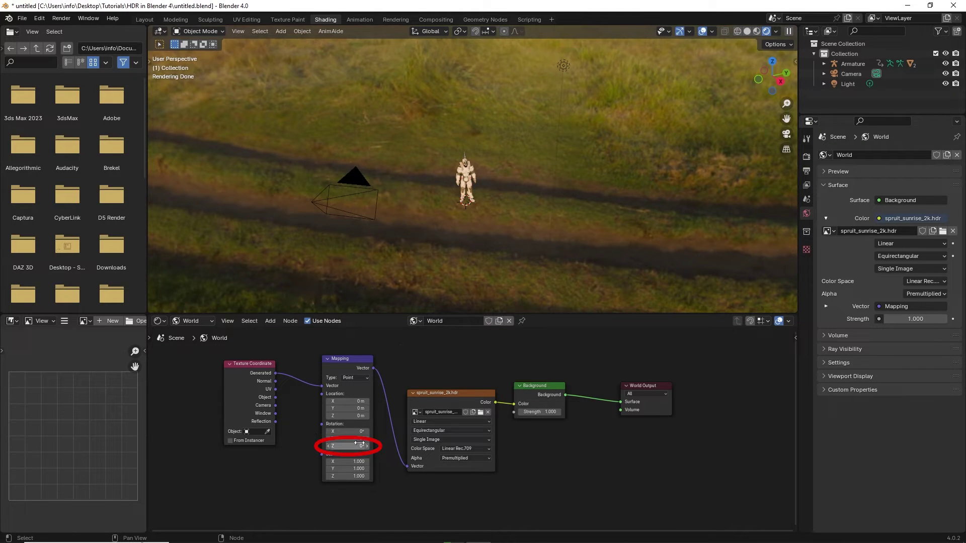
{"action": "left_click_drag", "start_coordinate": [356, 446], "coordinate": [500, 447]}
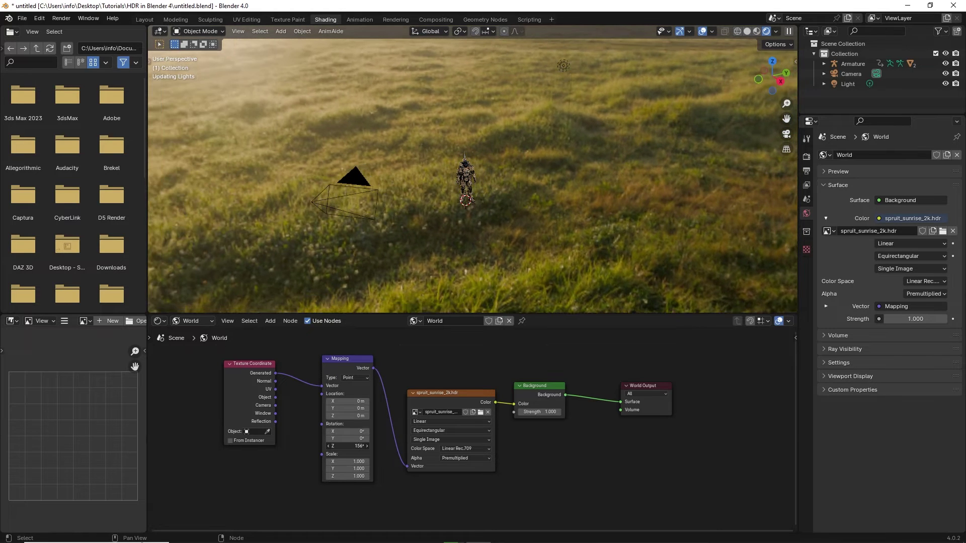
{"action": "left_click_drag", "start_coordinate": [499, 446], "coordinate": [291, 446]}
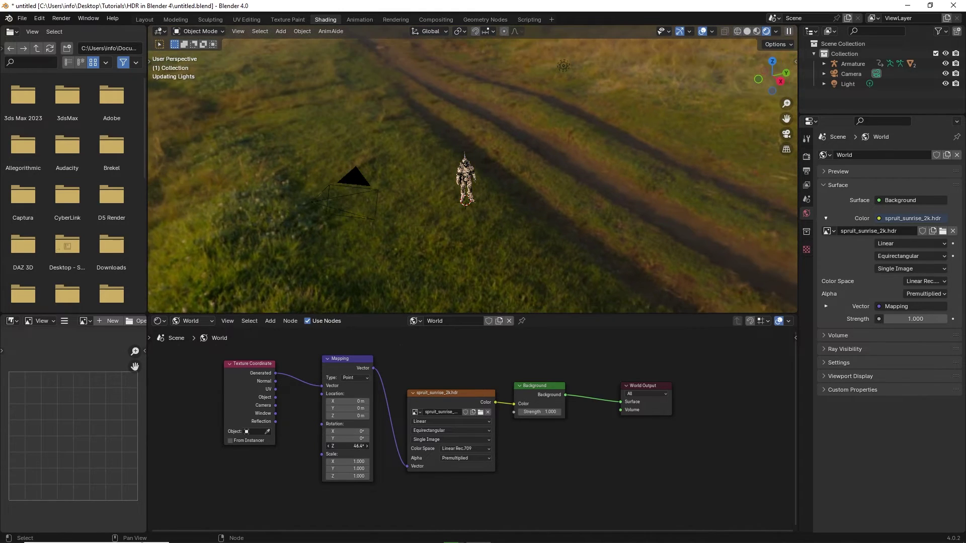
{"action": "left_click_drag", "start_coordinate": [291, 446], "coordinate": [288, 445]}
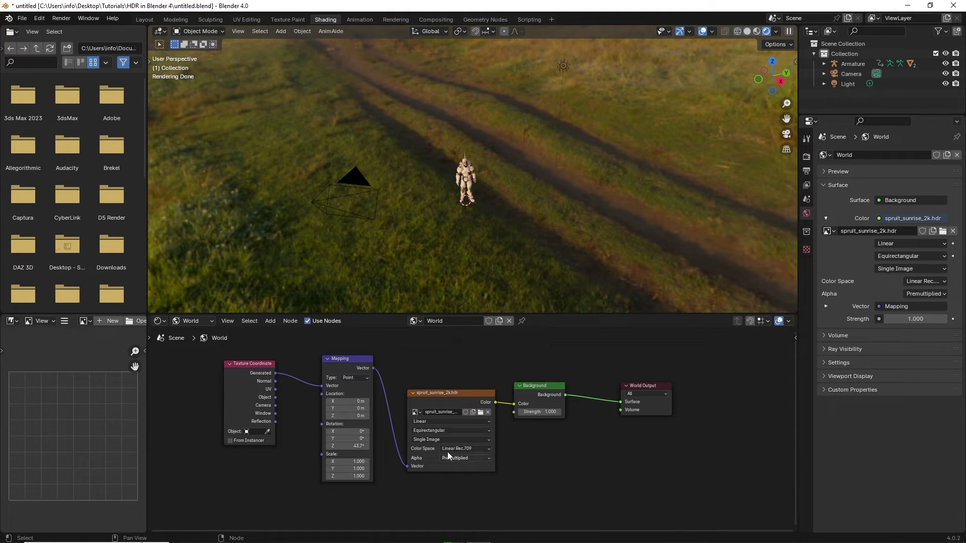
{"action": "left_click", "coordinate": [362, 447]}
{"action": "type", "text": "0"}
{"action": "key", "text": "Return"}
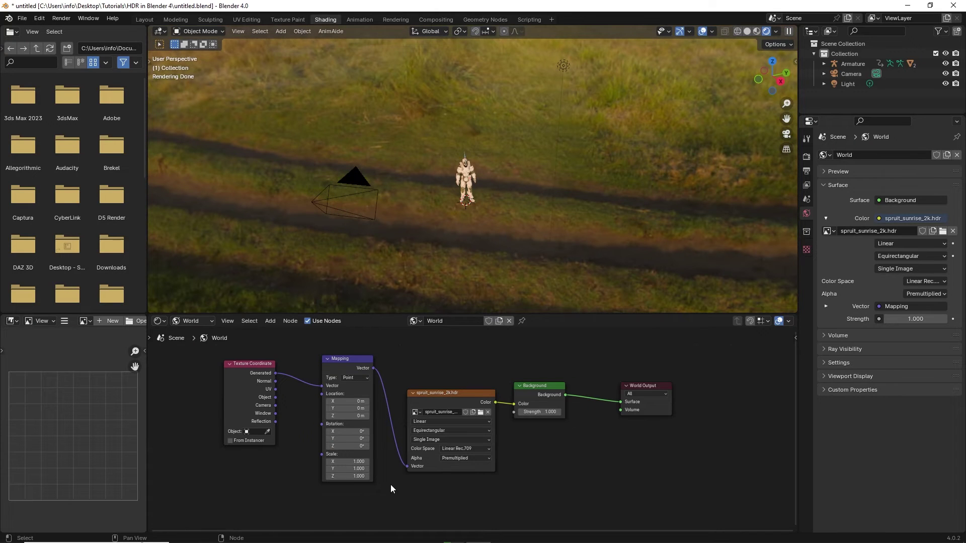
{"action": "left_click", "coordinate": [144, 19]}
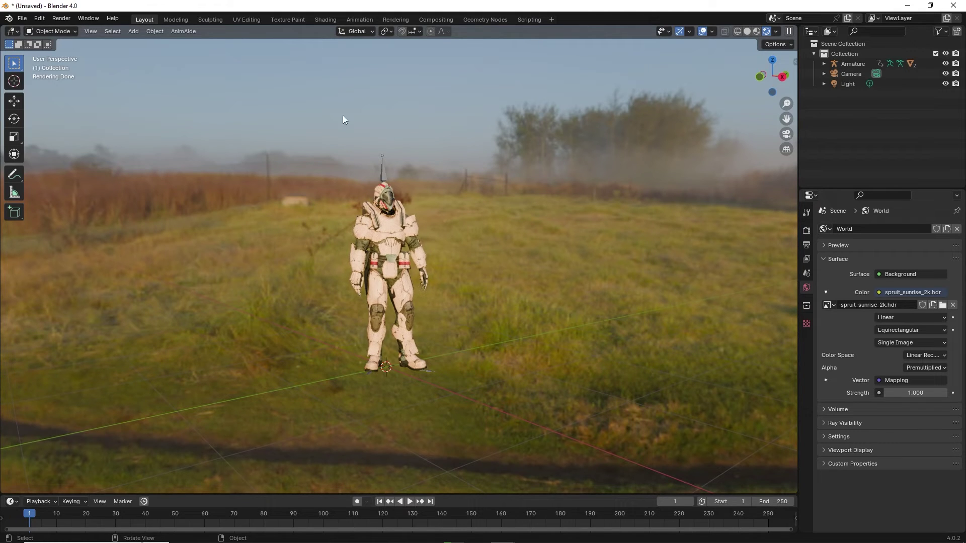
Add a mesh plane under the character and show its Material Properties.
{"action": "left_click", "coordinate": [133, 31]}
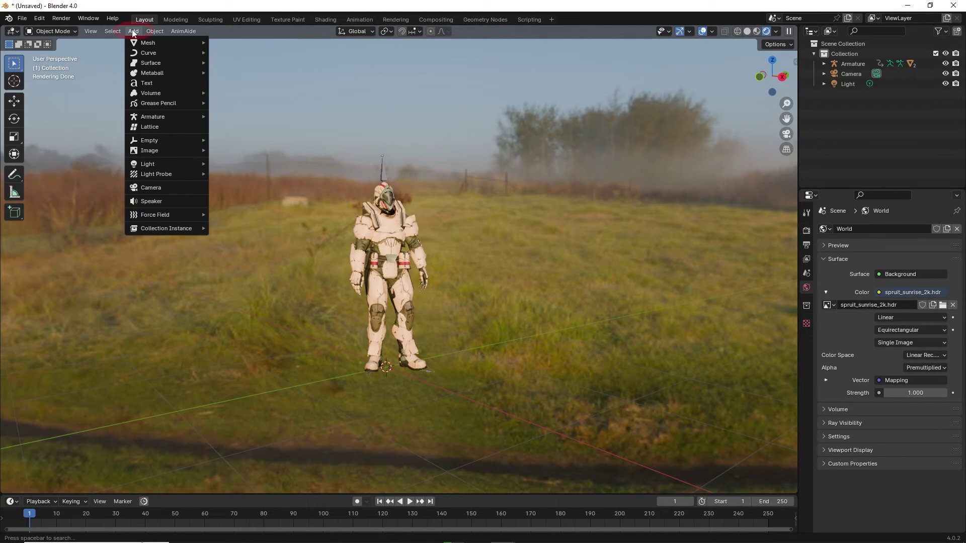
{"action": "left_click", "coordinate": [140, 42]}
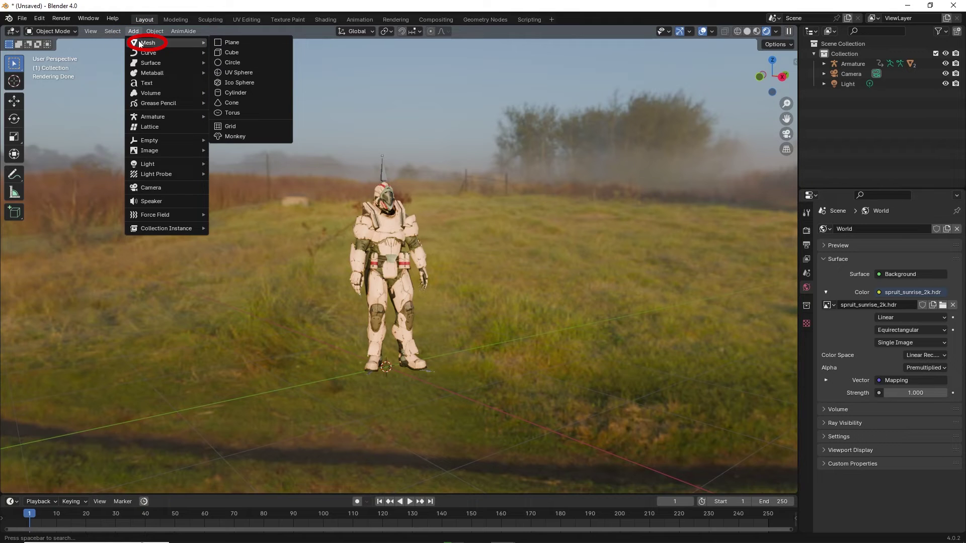
{"action": "left_click", "coordinate": [231, 42]}
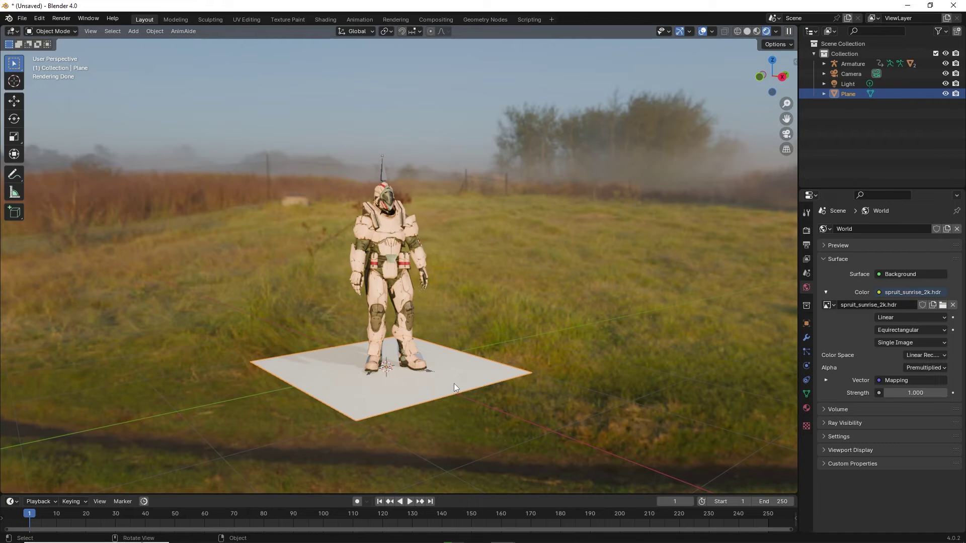
{"action": "left_click", "coordinate": [807, 409]}
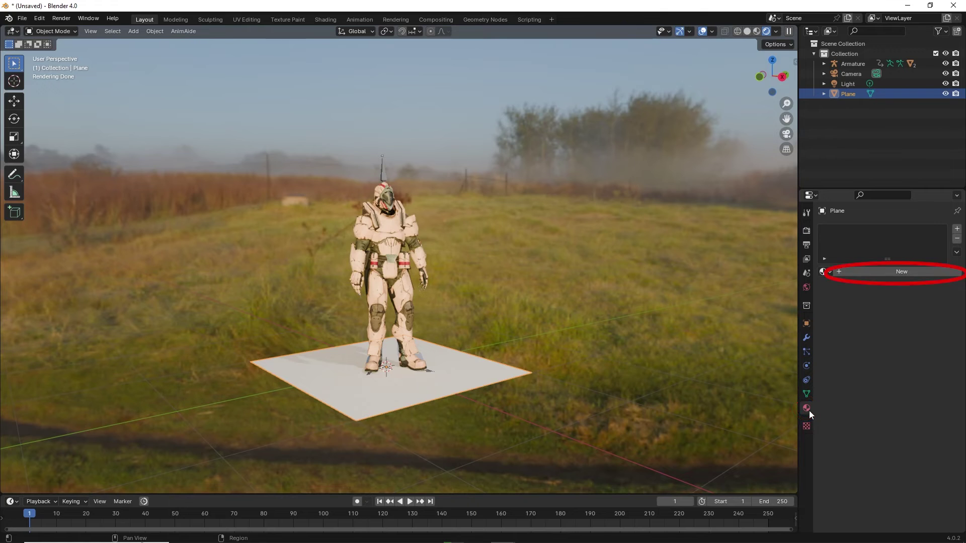
Give the plane a new material with Alpha 0.520 and slide the plane along X.
{"action": "left_click", "coordinate": [894, 271]}
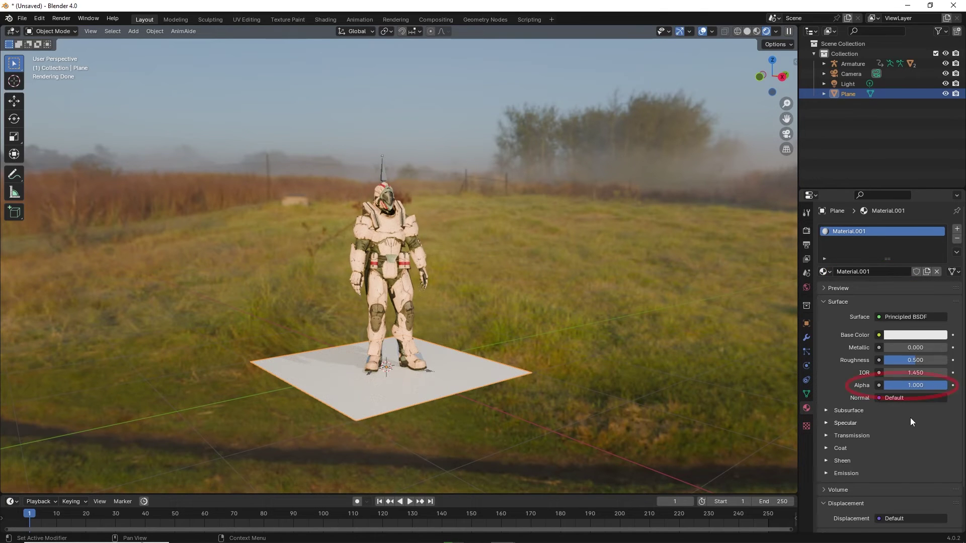
{"action": "mouse_move", "coordinate": [934, 386]}
{"action": "left_mouse_down"}
{"action": "mouse_move", "coordinate": [887, 385]}
{"action": "mouse_move", "coordinate": [917, 386]}
{"action": "left_mouse_up"}
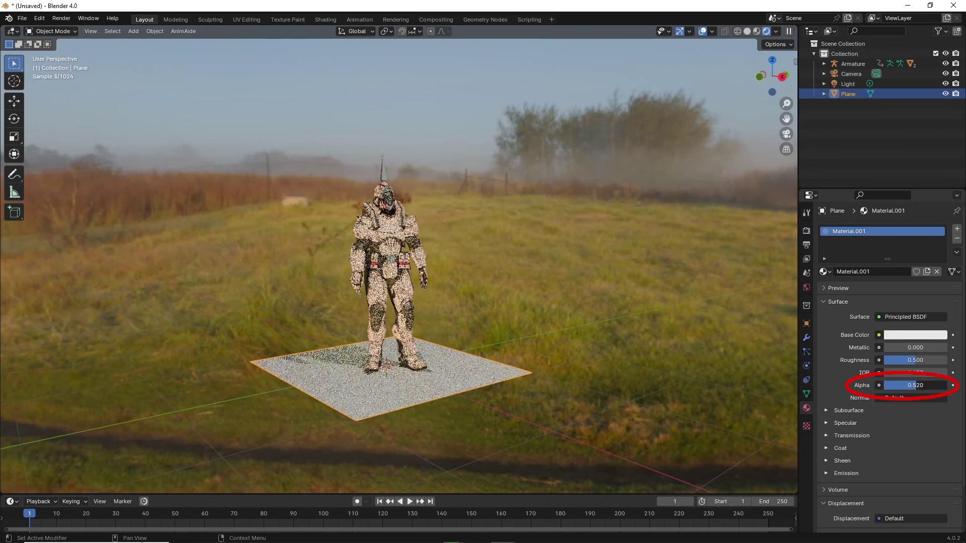
{"action": "left_click", "coordinate": [14, 101]}
{"action": "left_click_drag", "start_coordinate": [407, 380], "coordinate": [490, 408]}
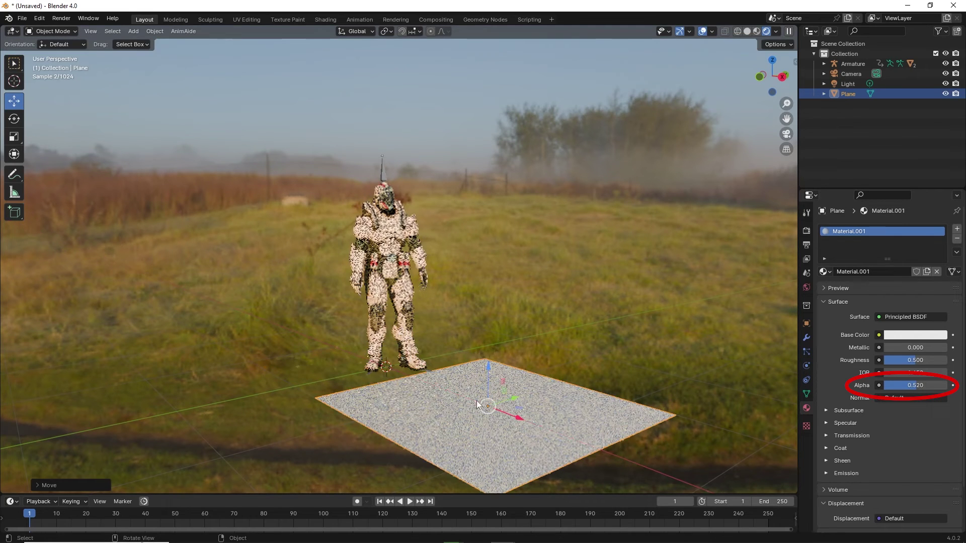
Rotate the plane to stand upright beside the character.
{"action": "left_click", "coordinate": [13, 118]}
{"action": "left_click_drag", "start_coordinate": [516, 409], "coordinate": [478, 343]}
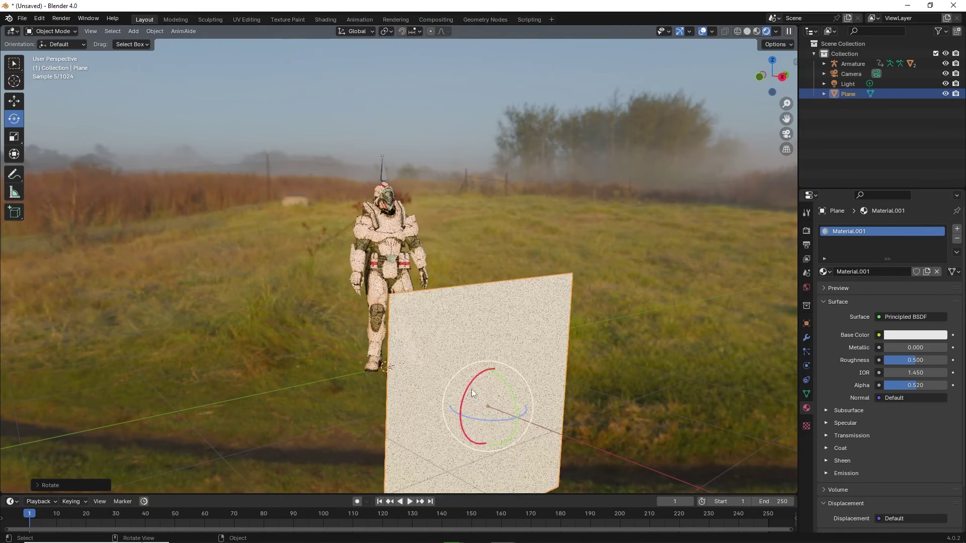
{"action": "left_click_drag", "start_coordinate": [479, 430], "coordinate": [483, 419]}
{"action": "left_click", "coordinate": [14, 100]}
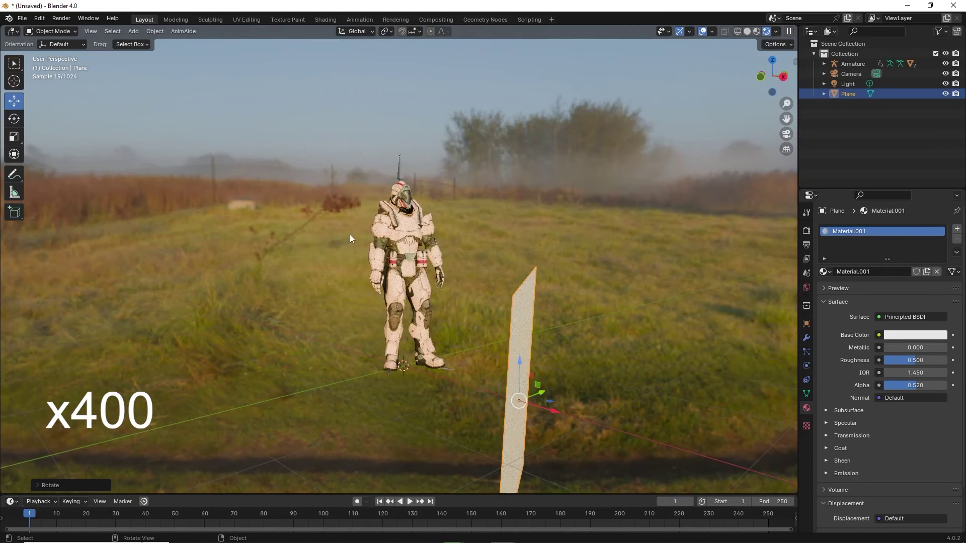
{"action": "key", "text": "r"}
{"action": "mouse_move", "coordinate": [528, 302]}
{"action": "middle_mouse_down"}
{"action": "mouse_move", "coordinate": [642, 246]}
{"action": "mouse_move", "coordinate": [717, 103]}
{"action": "mouse_move", "coordinate": [529, 301]}
{"action": "middle_mouse_up"}
Set the plane material's Alpha to 1 and stretch the plane taller along Y.
{"action": "left_click", "coordinate": [915, 385]}
{"action": "type", "text": "1"}
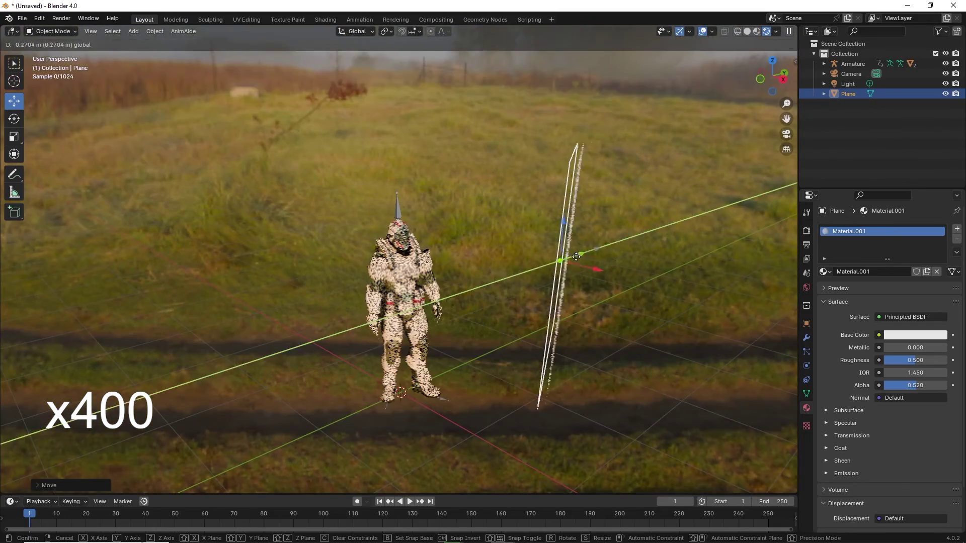
{"action": "key", "text": "Return"}
{"action": "key", "text": "n"}
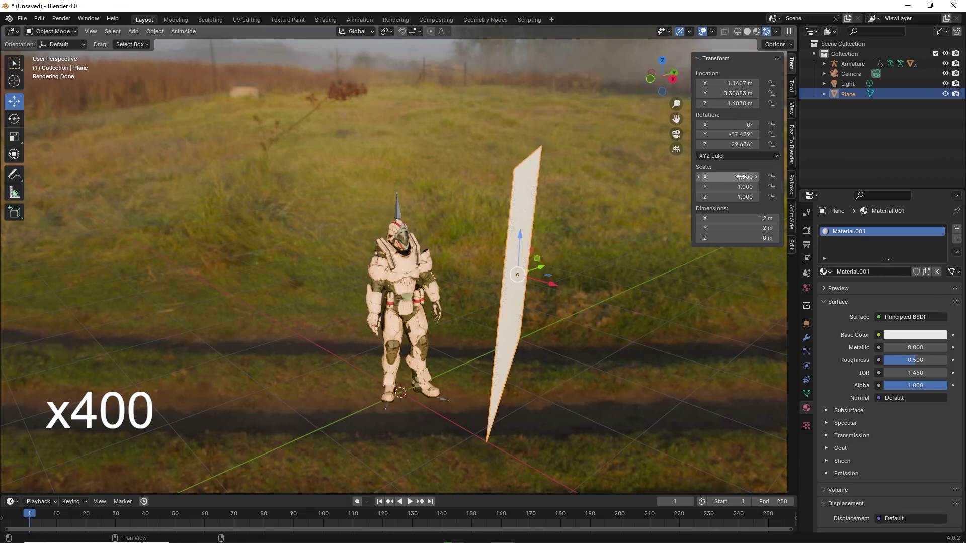
{"action": "left_click_drag", "start_coordinate": [728, 186], "coordinate": [769, 187]}
Stretch and reposition the diffuser plane to 1.470 × 3.040 scale, then set its Alpha to 0.850.
{"action": "mouse_move", "coordinate": [498, 287]}
{"action": "left_mouse_down"}
{"action": "mouse_move", "coordinate": [677, 106]}
{"action": "mouse_move", "coordinate": [904, 393]}
{"action": "left_mouse_up"}
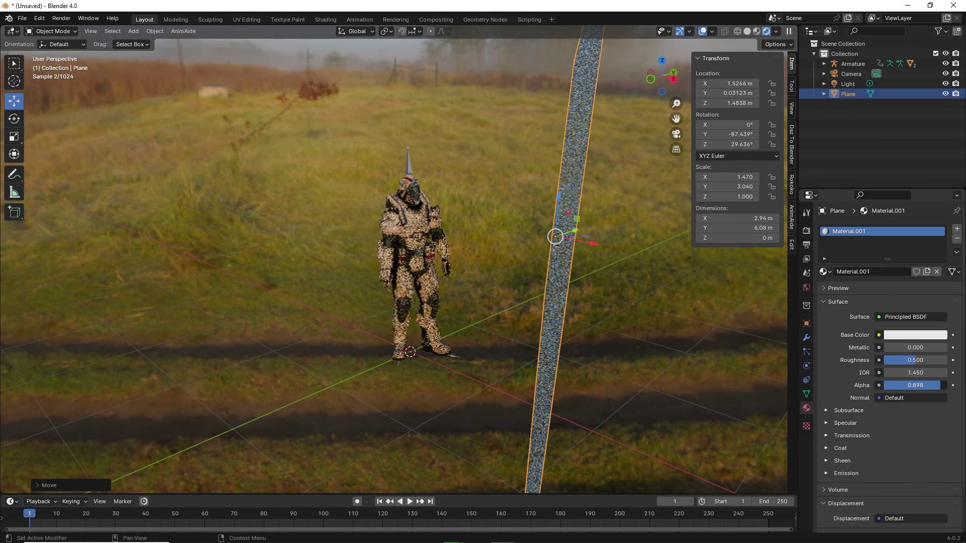
{"action": "mouse_move", "coordinate": [915, 385]}
{"action": "left_mouse_down"}
{"action": "mouse_move", "coordinate": [902, 385]}
{"action": "mouse_move", "coordinate": [924, 385]}
{"action": "left_mouse_up"}
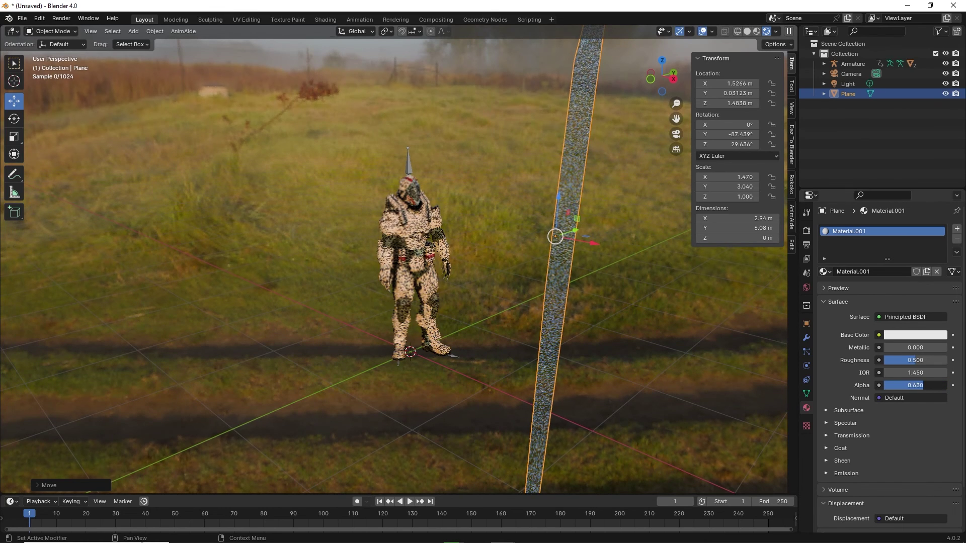
{"action": "mouse_move", "coordinate": [915, 385]}
{"action": "left_mouse_down"}
{"action": "mouse_move", "coordinate": [890, 385]}
{"action": "mouse_move", "coordinate": [931, 384]}
{"action": "left_mouse_up"}
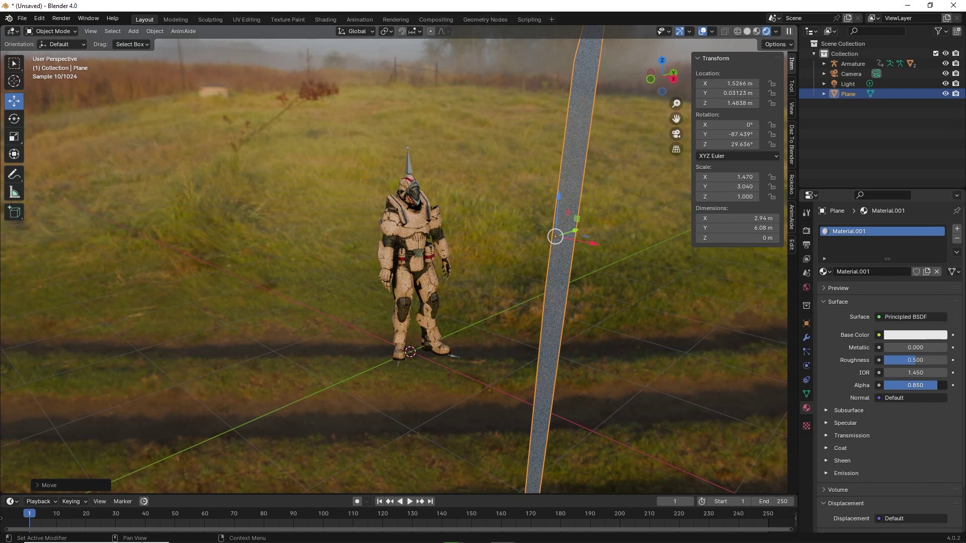
{"action": "left_click", "coordinate": [739, 362]}
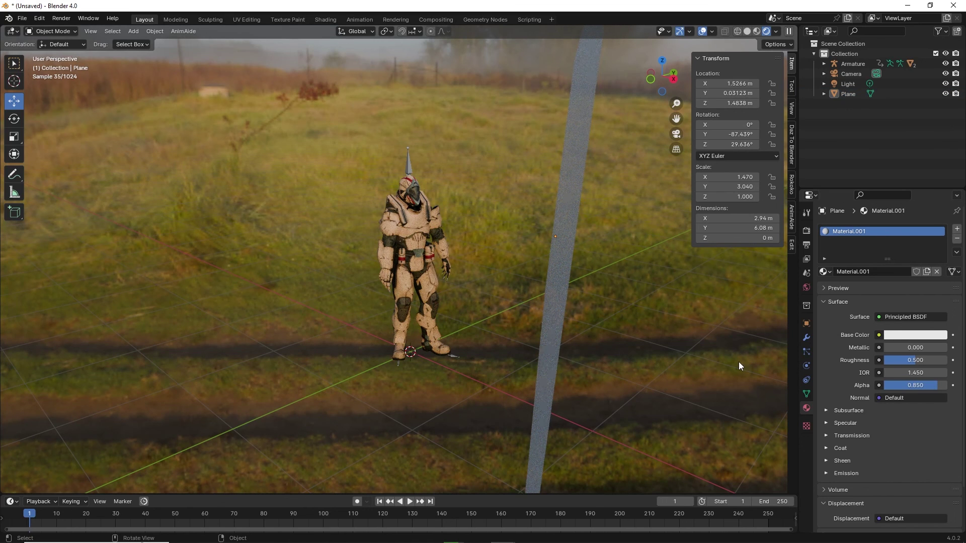